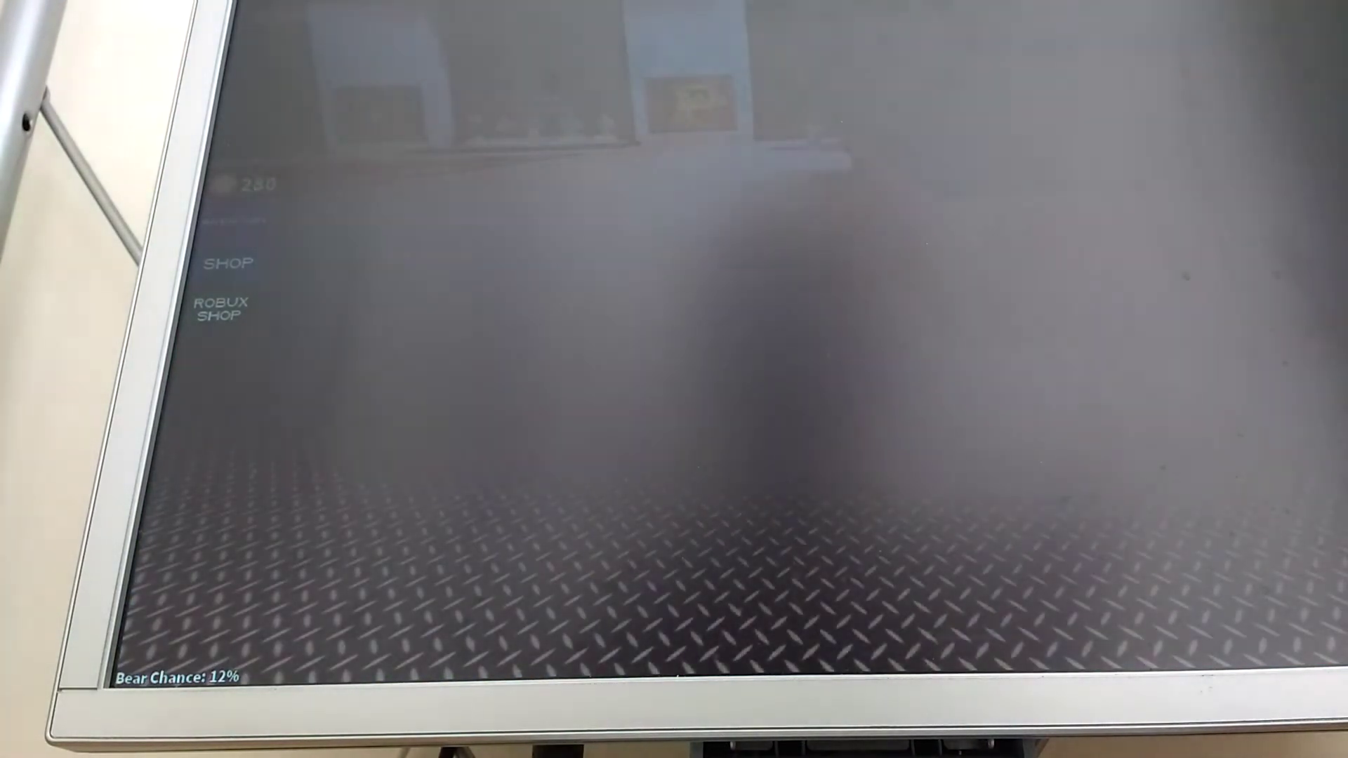
# Check the in-game menu settings, then browse the shop's Commando skin details
pyautogui.press('Escape')
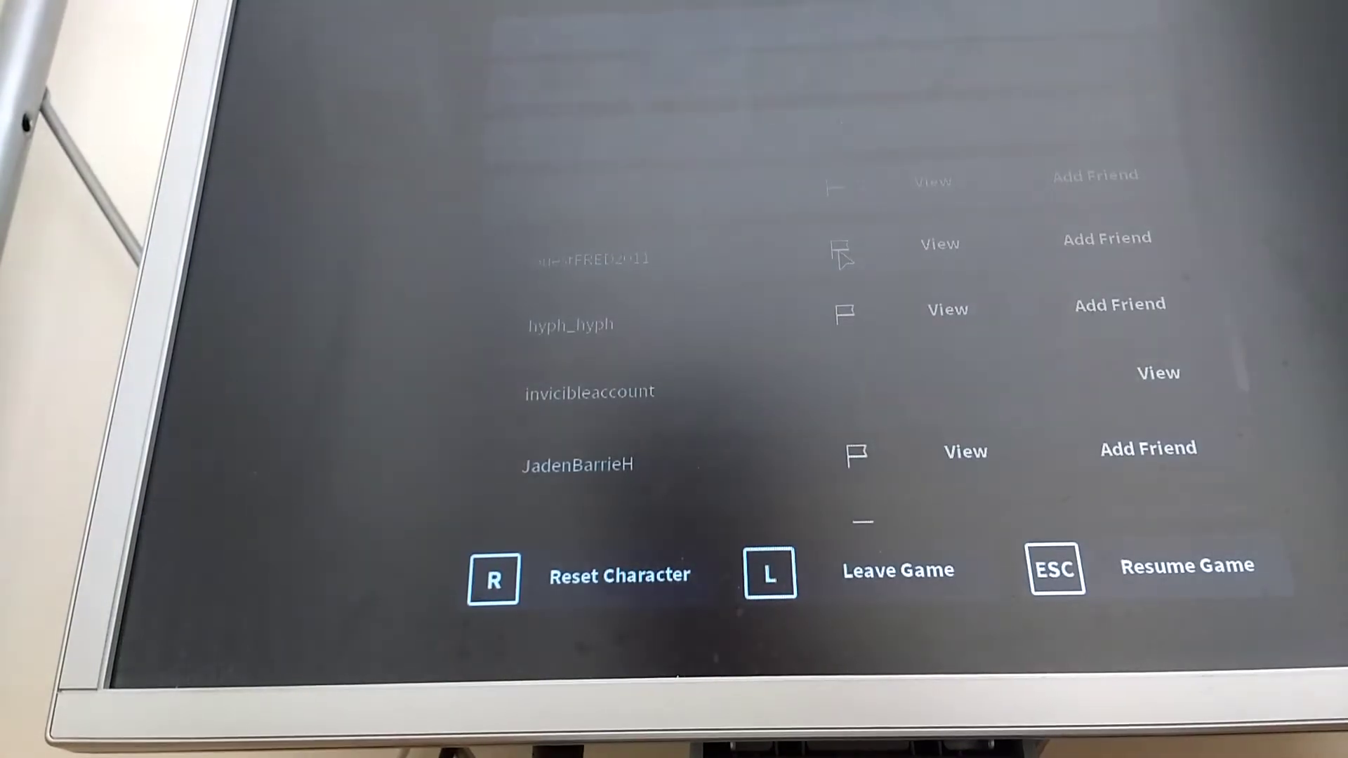
pyautogui.click(800, 127)
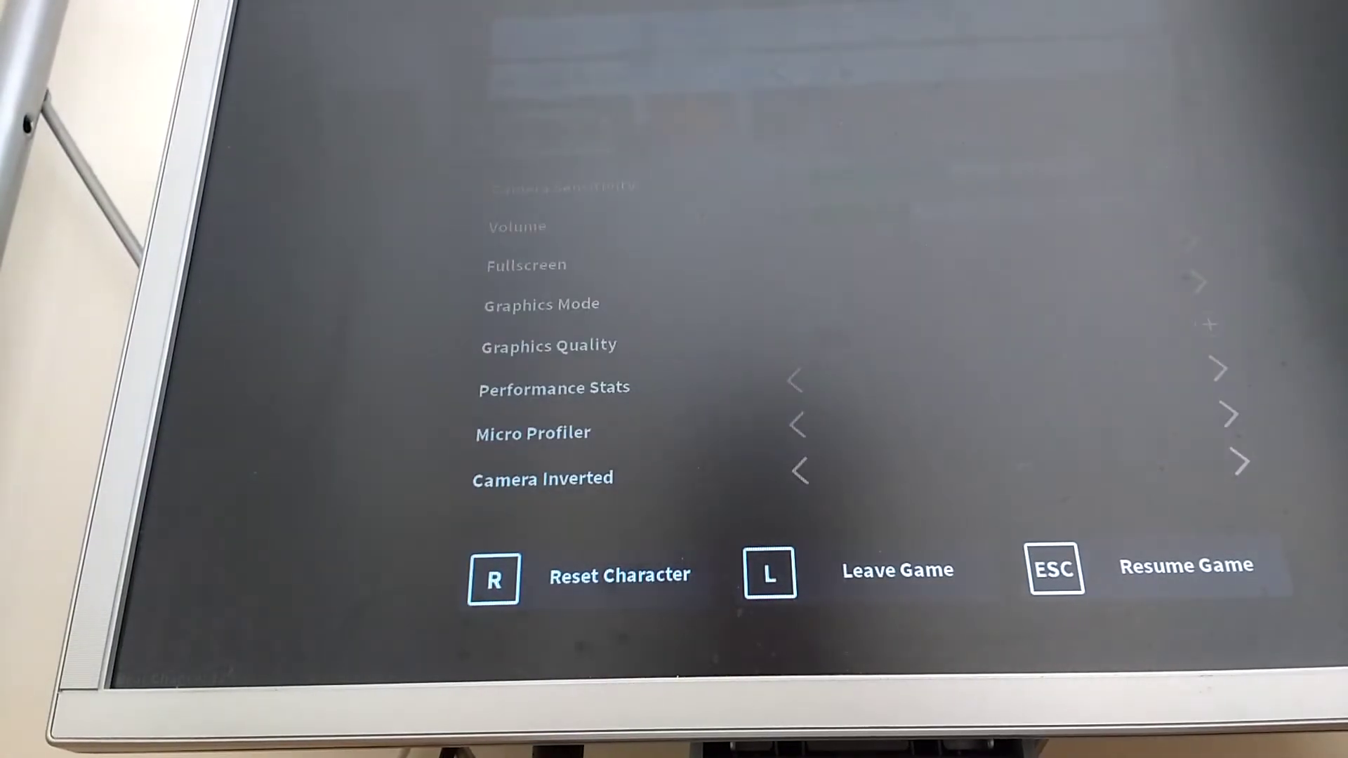
pyautogui.press('Escape')
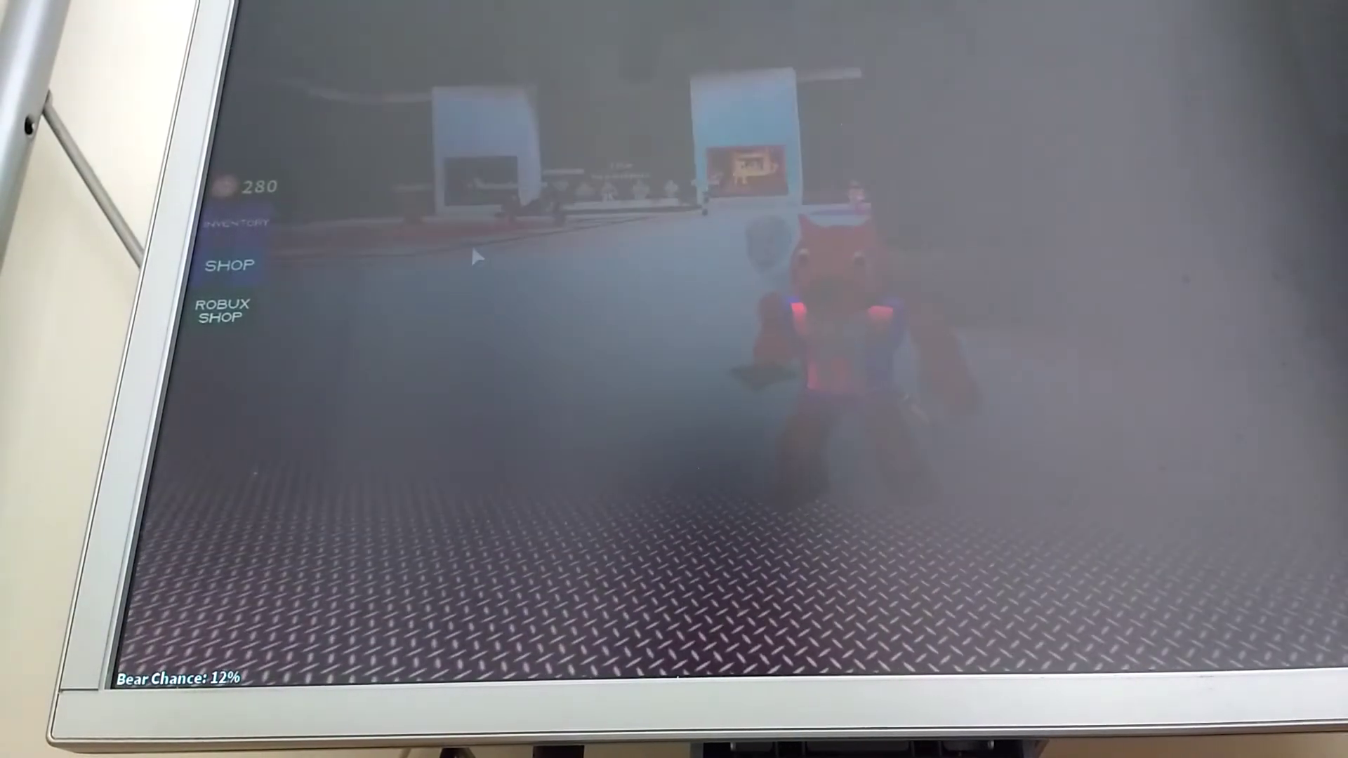
pyautogui.click(242, 266)
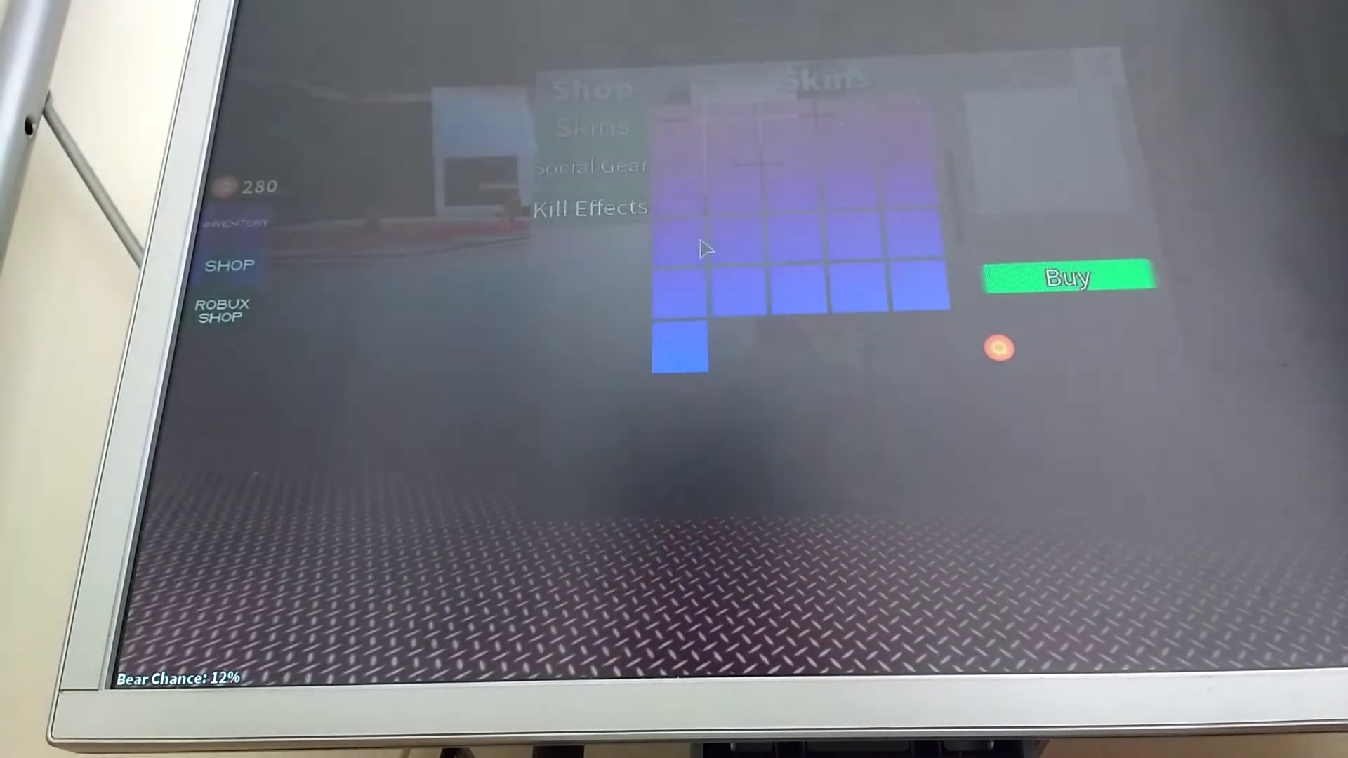
pyautogui.click(921, 289)
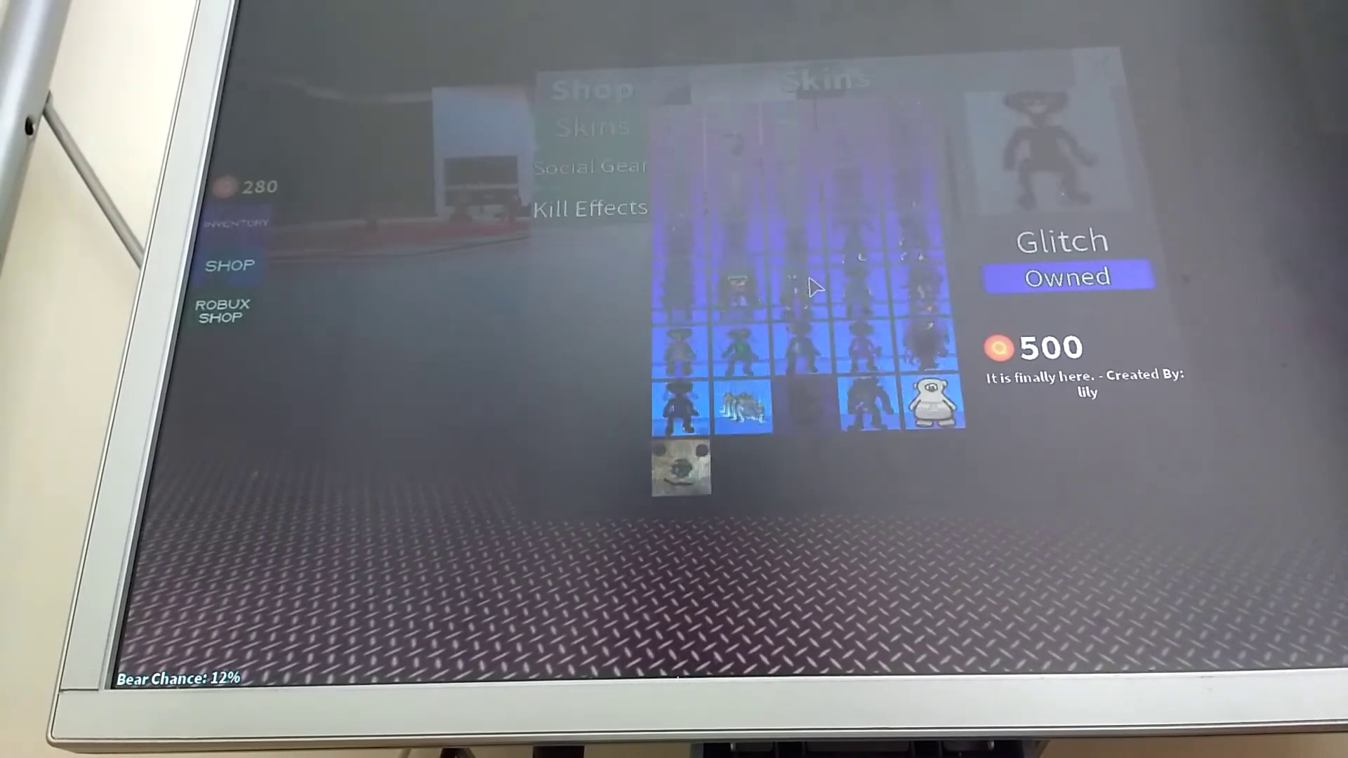
pyautogui.scroll(-5, 814, 287)
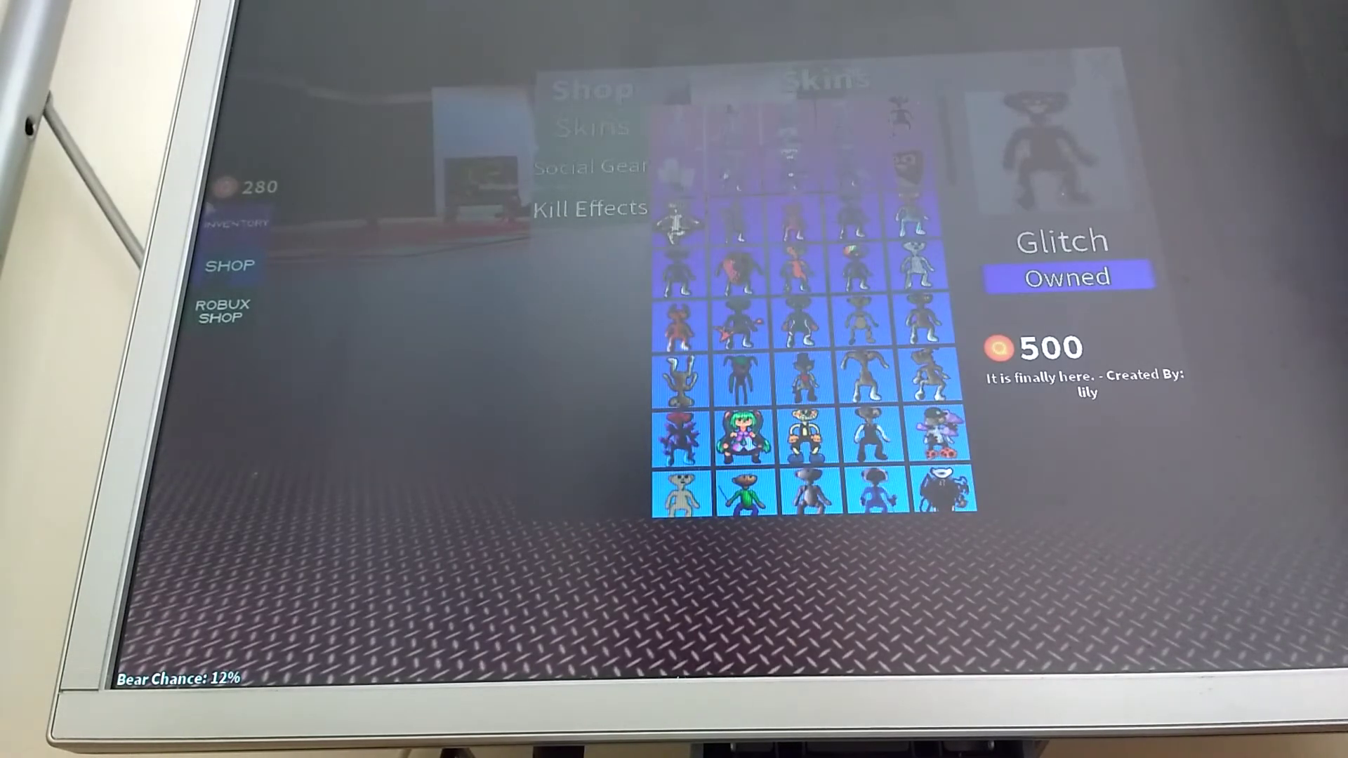
# Equip the owned Vector skin from the inventory and walk back into the lobby
pyautogui.click(234, 223)
pyautogui.click(830, 256)
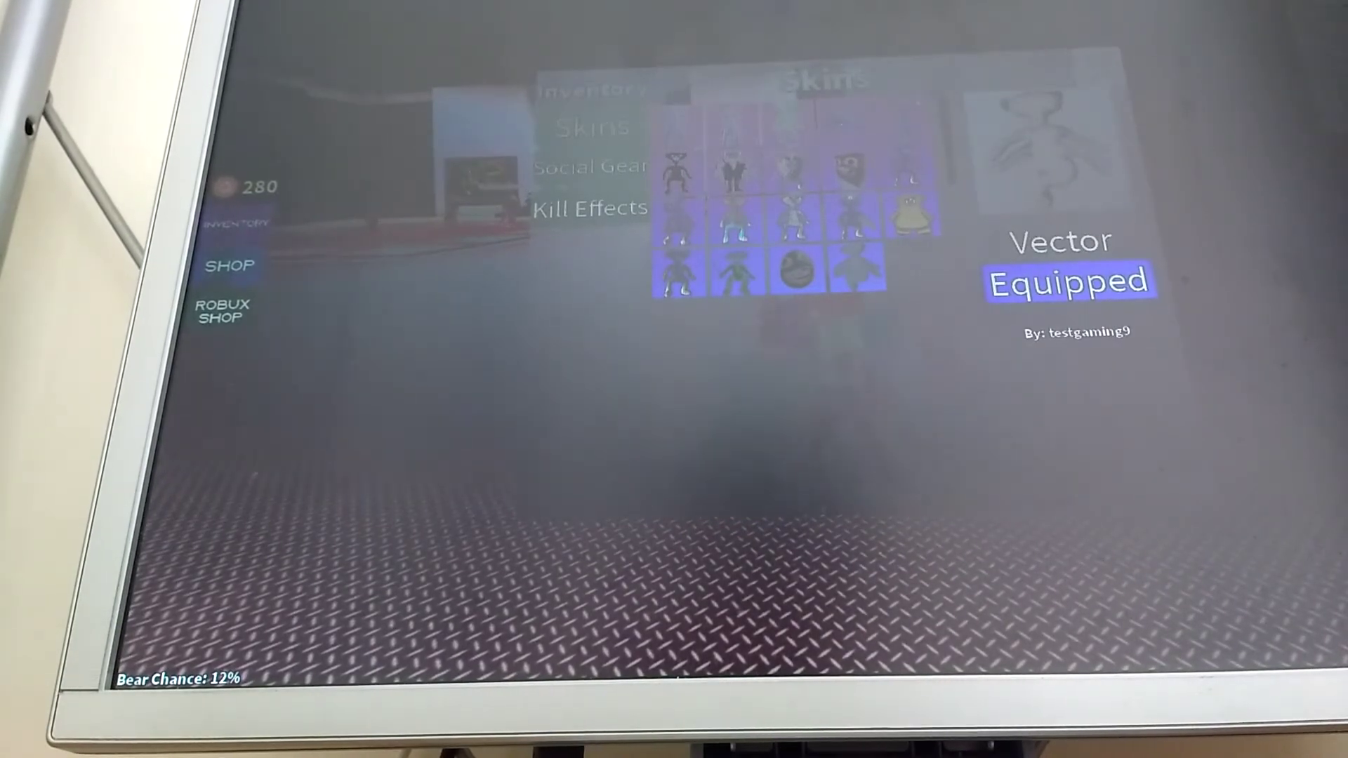
pyautogui.click(234, 222)
pyautogui.press('w')
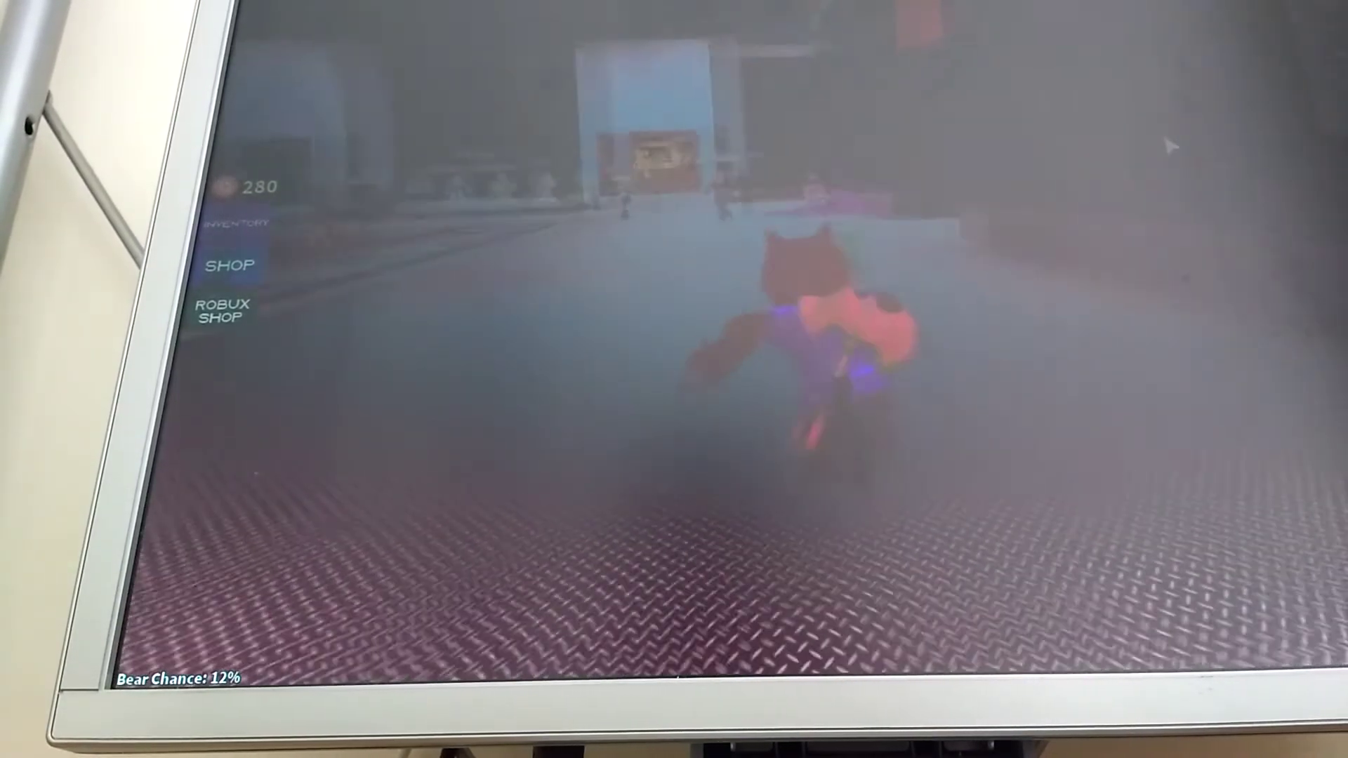
# Walk the Vector-skinned character across the lobby toward the far side with W
pyautogui.press('w')
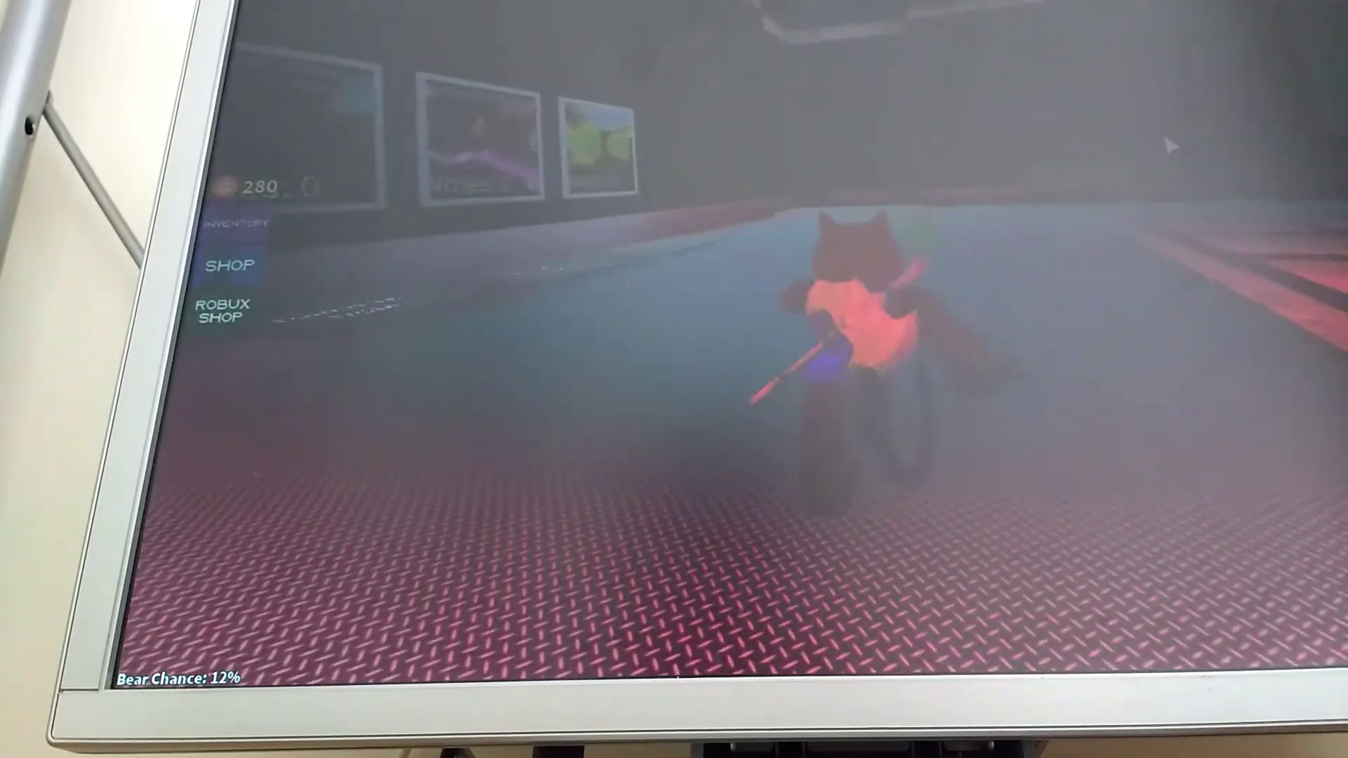
pyautogui.press('w')
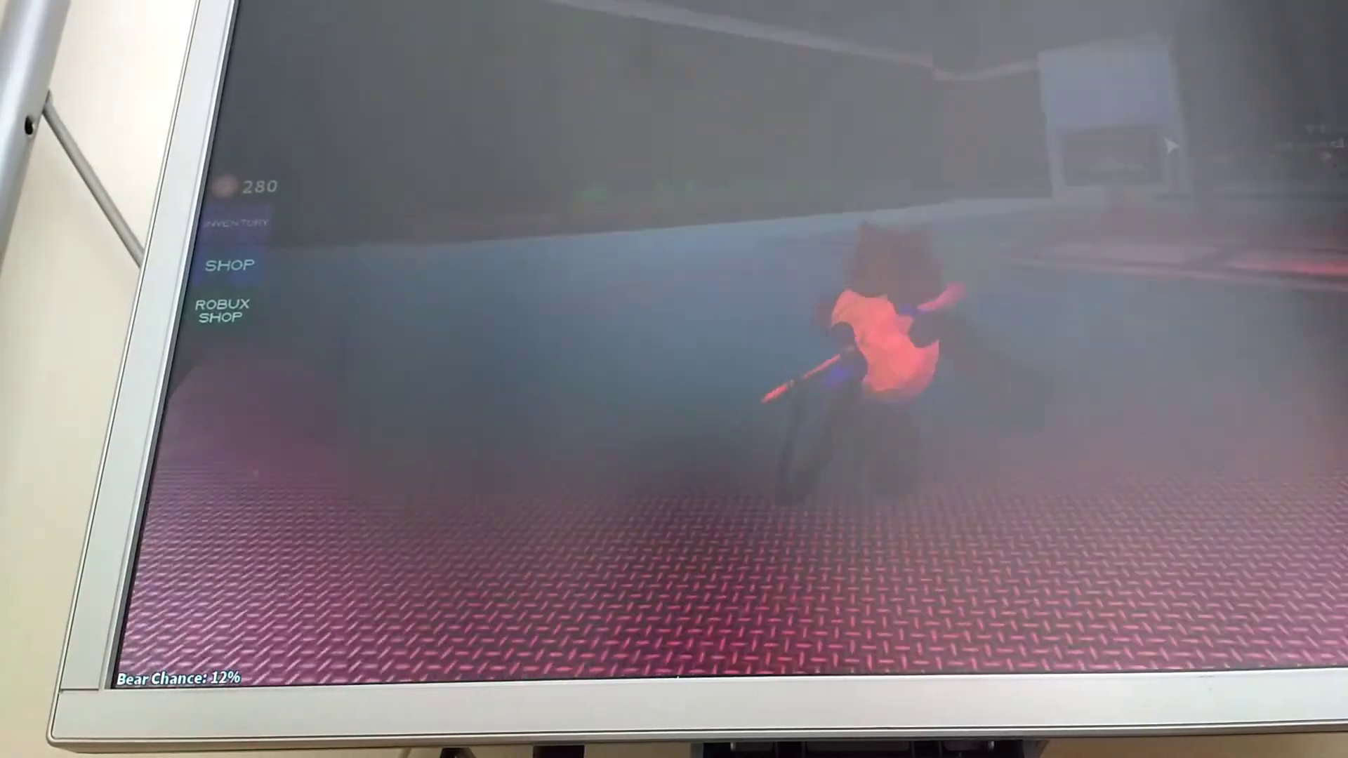